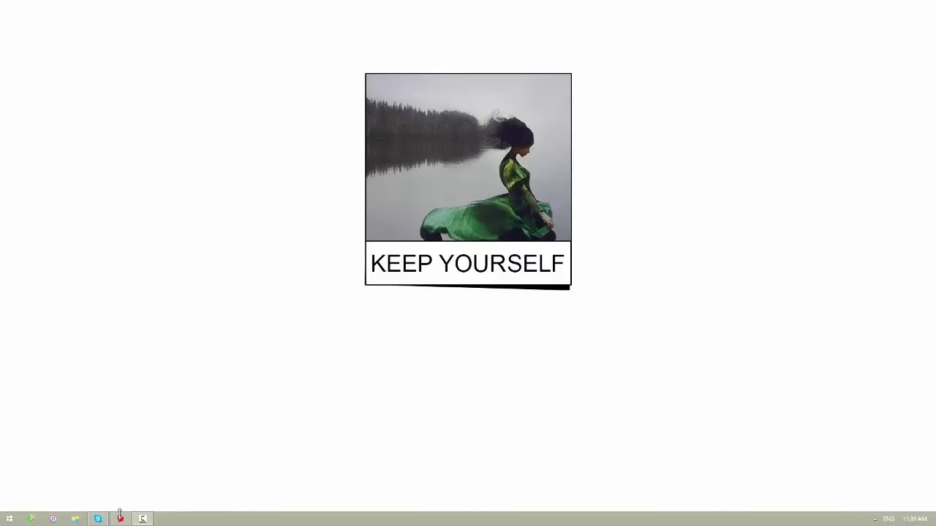
# Bring up material lab.skp in SketchUp and orbit and zoom toward the mannequin in its backdrop
pyautogui.click(120, 519)
pyautogui.scroll(5, 334, 367)
pyautogui.moveTo(334, 368)
pyautogui.mouseDown(button='middle')
pyautogui.moveTo(334, 290)
pyautogui.moveTo(182, 302)
pyautogui.moveTo(548, 319)
pyautogui.moveTo(563, 307)
pyautogui.moveTo(566, 366)
pyautogui.moveTo(413, 332)
pyautogui.moveTo(226, 222)
pyautogui.moveTo(184, 124)
pyautogui.mouseUp(button='middle')
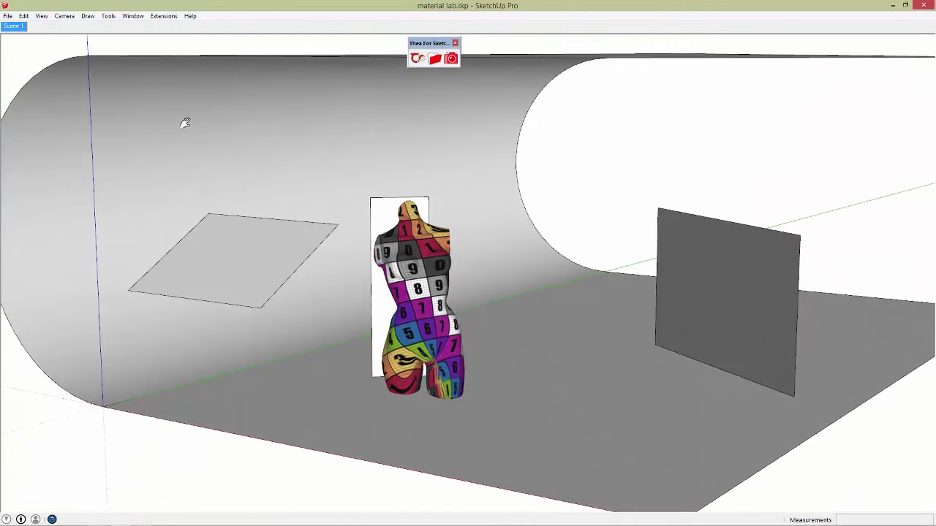
# Restore the Scene 1 view and show Thea Tool's Material page, moved left of the model
pyautogui.click(18, 27)
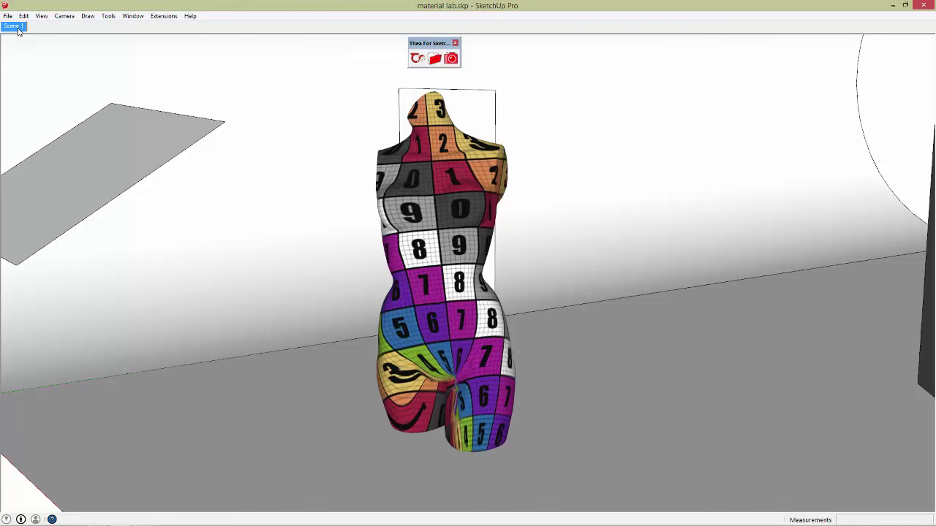
pyautogui.click(422, 61)
pyautogui.moveTo(515, 62); pyautogui.dragTo(153, 40)
pyautogui.click(146, 49)
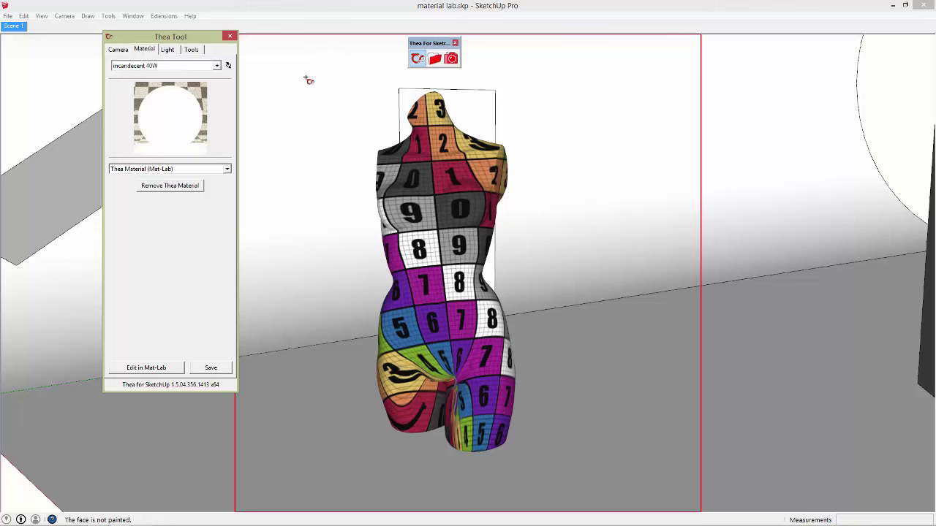
# Sample the torso's plaster material into Thea Tool with the eyedropper
pyautogui.click(425, 125)
pyautogui.scroll(-3, 430, 203)
pyautogui.scroll(-5, 430, 203)
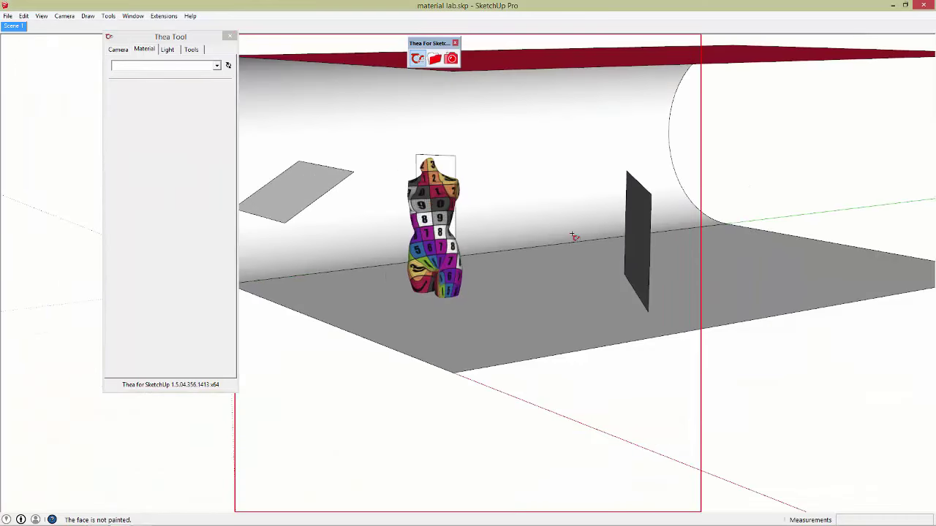
pyautogui.scroll(5, 443, 200)
pyautogui.click(444, 200)
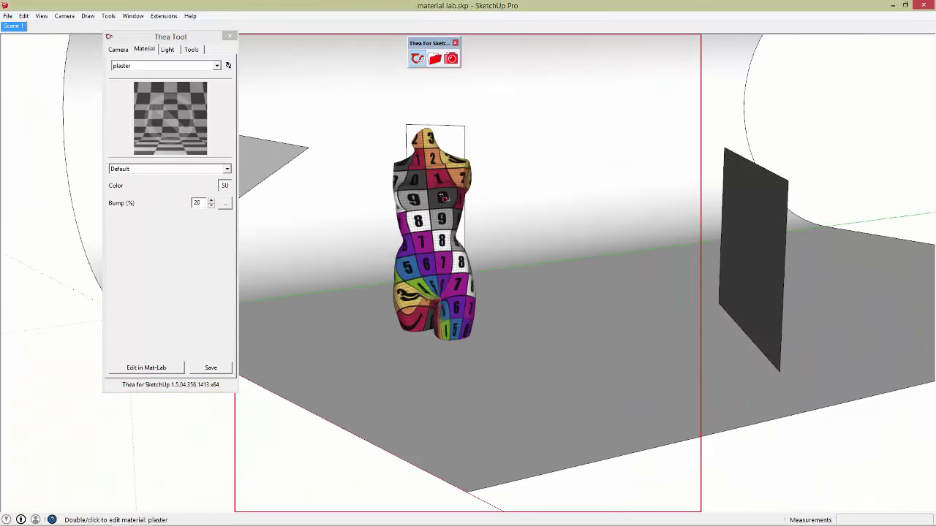
# Orbit and zoom around the mannequin up toward the red ceiling
pyautogui.moveTo(444, 200); pyautogui.dragTo(468, 191, button='middle')
pyautogui.scroll(3, 427, 165)
pyautogui.scroll(-3, 427, 165)
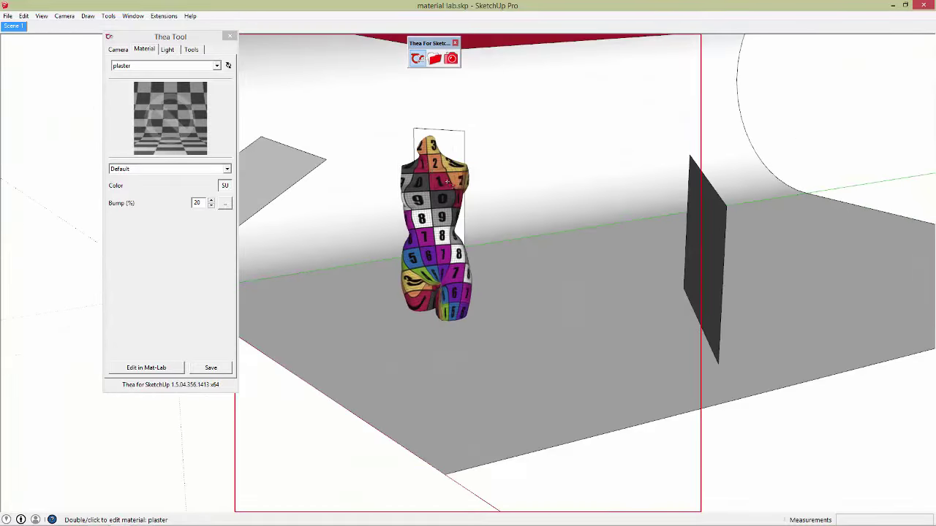
pyautogui.moveTo(427, 165)
pyautogui.mouseDown(button='middle')
pyautogui.moveTo(510, 228)
pyautogui.moveTo(537, 165)
pyautogui.mouseUp(button='middle')
pyautogui.scroll(3, 510, 228)
pyautogui.scroll(3, 480, 167)
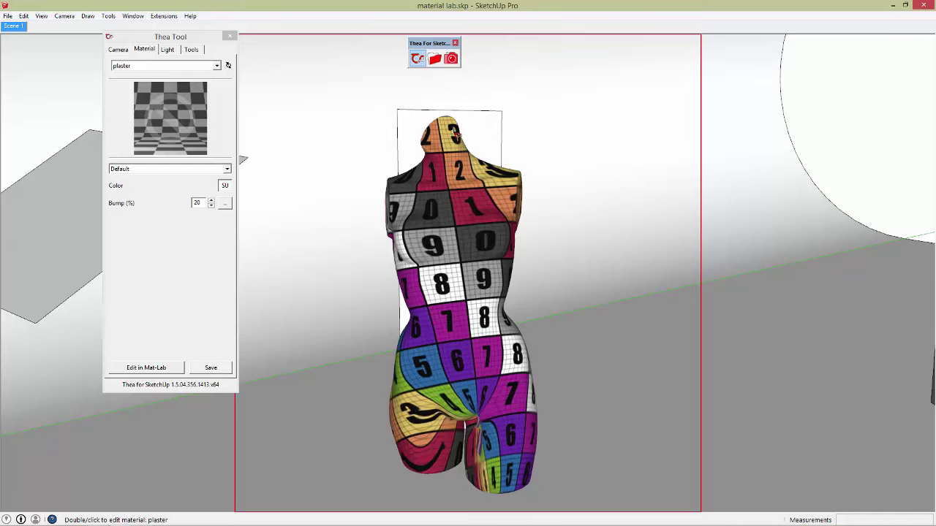
pyautogui.scroll(-3, 663, 309)
pyautogui.moveTo(663, 309)
pyautogui.mouseDown(button='middle')
pyautogui.moveTo(513, 242)
pyautogui.moveTo(257, 200)
pyautogui.moveTo(631, 256)
pyautogui.mouseUp(button='middle')
pyautogui.scroll(3, 475, 212)
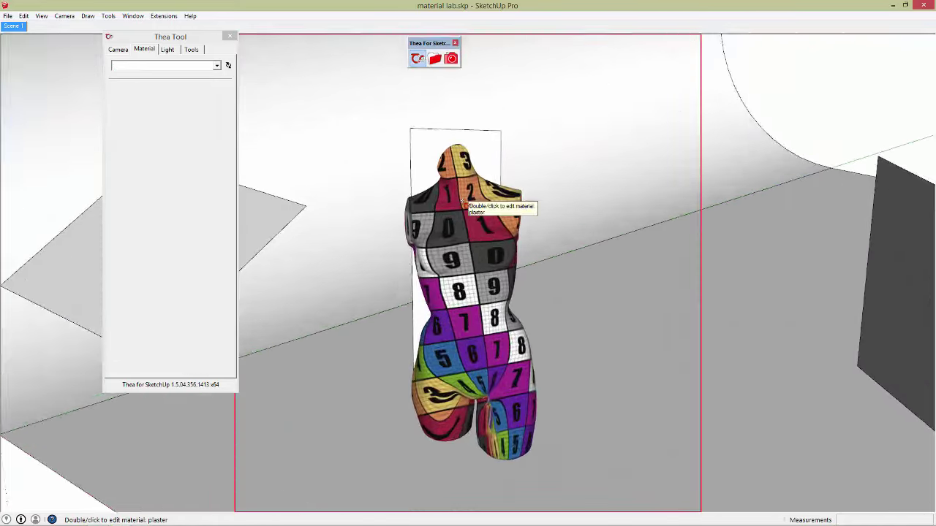
pyautogui.scroll(-6, 476, 212)
# Orbit around the torso to look down on the scene, then return to Scene 1
pyautogui.scroll(2, 523, 255)
pyautogui.scroll(5, 523, 256)
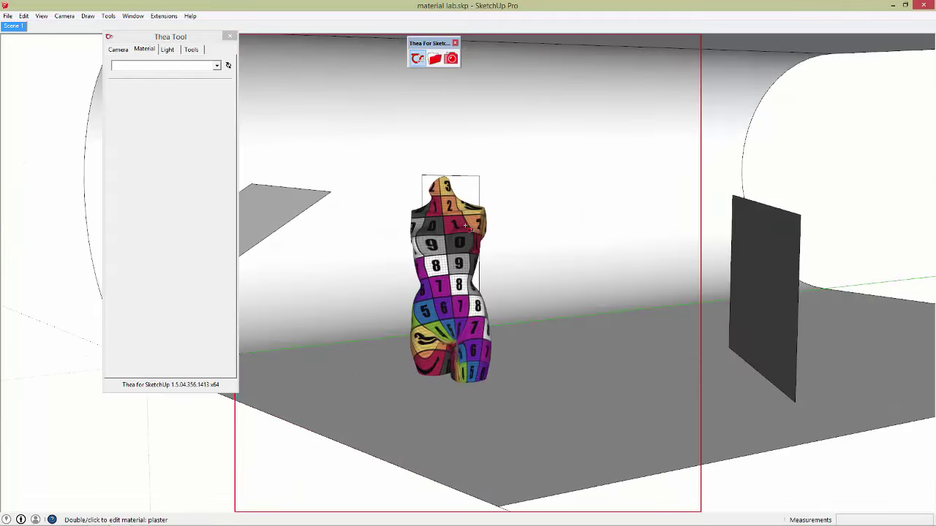
pyautogui.moveTo(523, 256)
pyautogui.mouseDown(button='middle')
pyautogui.moveTo(456, 268)
pyautogui.moveTo(668, 291)
pyautogui.mouseUp(button='middle')
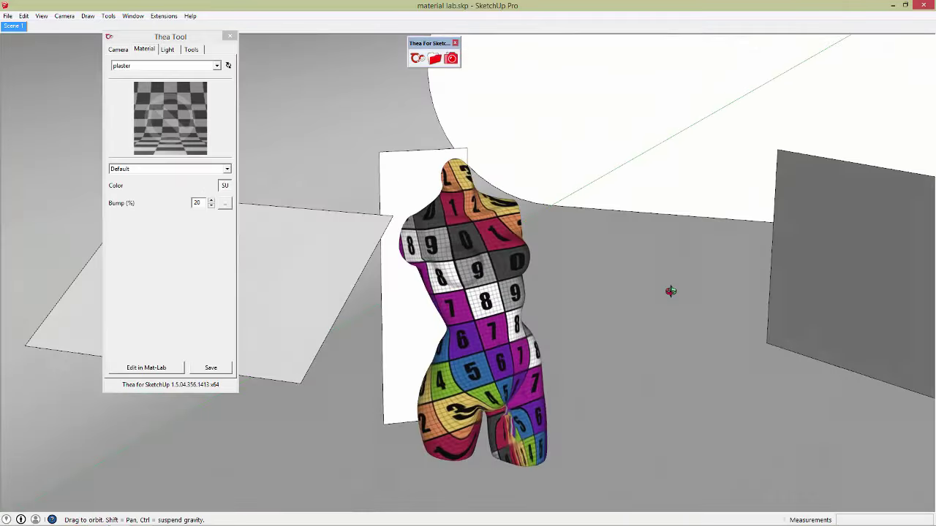
pyautogui.scroll(3, 668, 290)
pyautogui.scroll(-5, 415, 228)
pyautogui.scroll(-3, 415, 228)
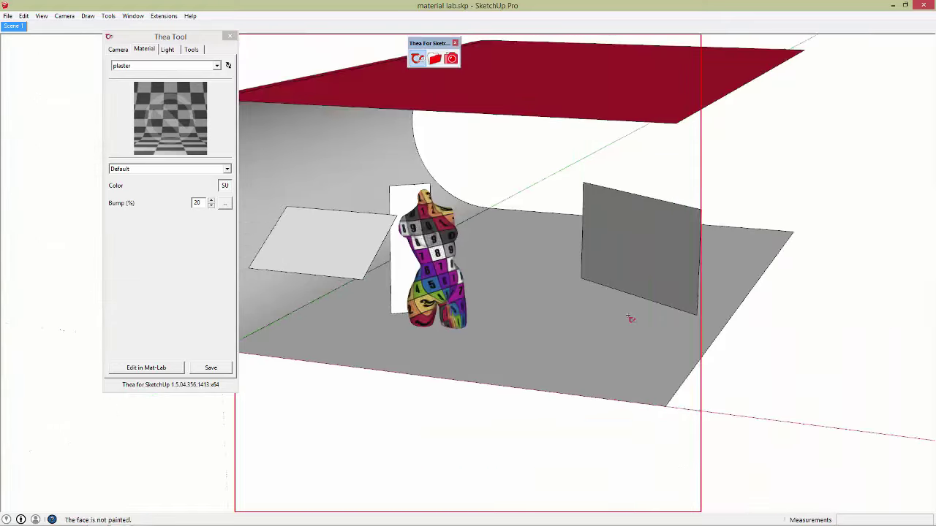
pyautogui.moveTo(626, 314)
pyautogui.mouseDown(button='middle')
pyautogui.moveTo(366, 292)
pyautogui.moveTo(449, 328)
pyautogui.moveTo(460, 223)
pyautogui.mouseUp(button='middle')
pyautogui.scroll(2, 463, 312)
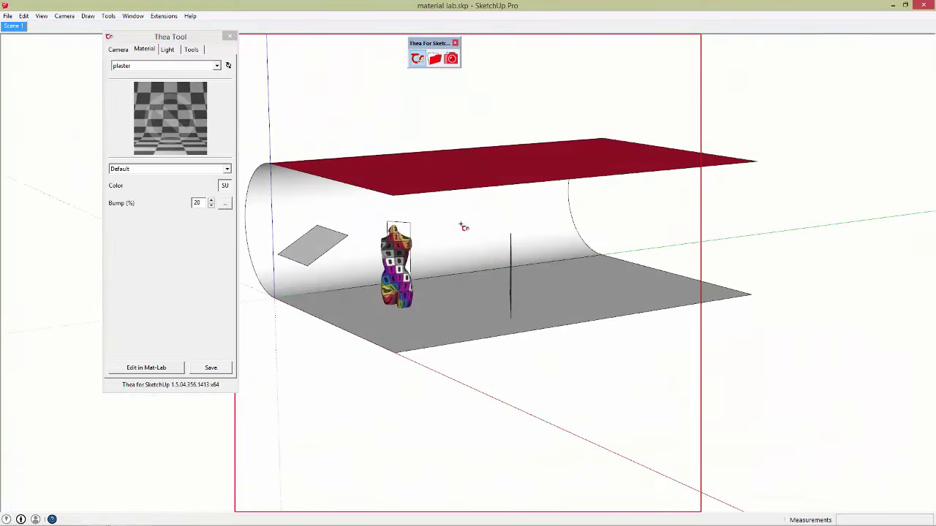
pyautogui.click(11, 27)
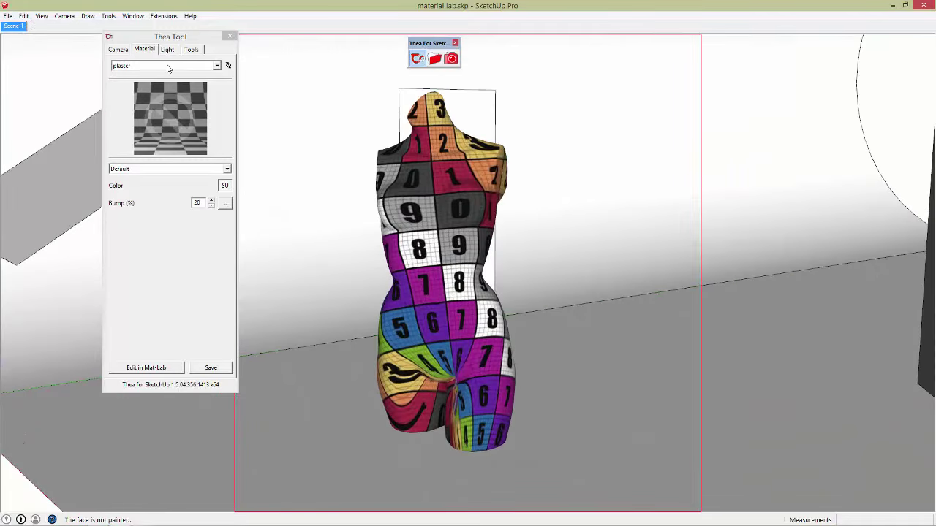
# Keep plaster selected and switch its Thea material type from Default to Plastic
pyautogui.click(170, 67)
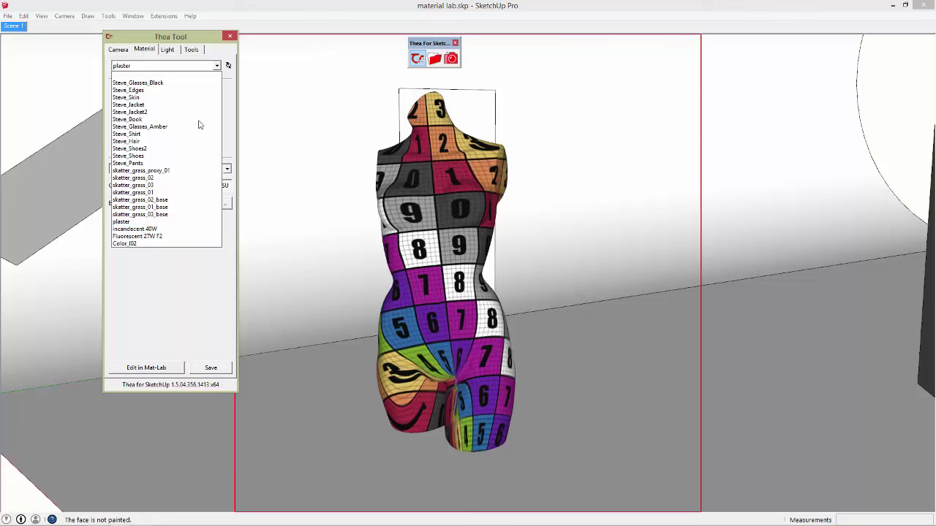
pyautogui.click(223, 298)
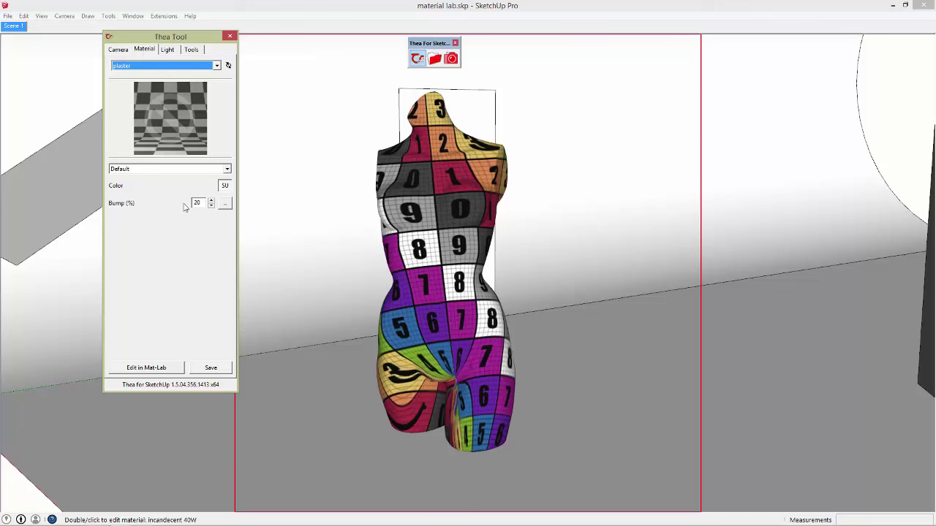
pyautogui.click(157, 169)
pyautogui.click(158, 178)
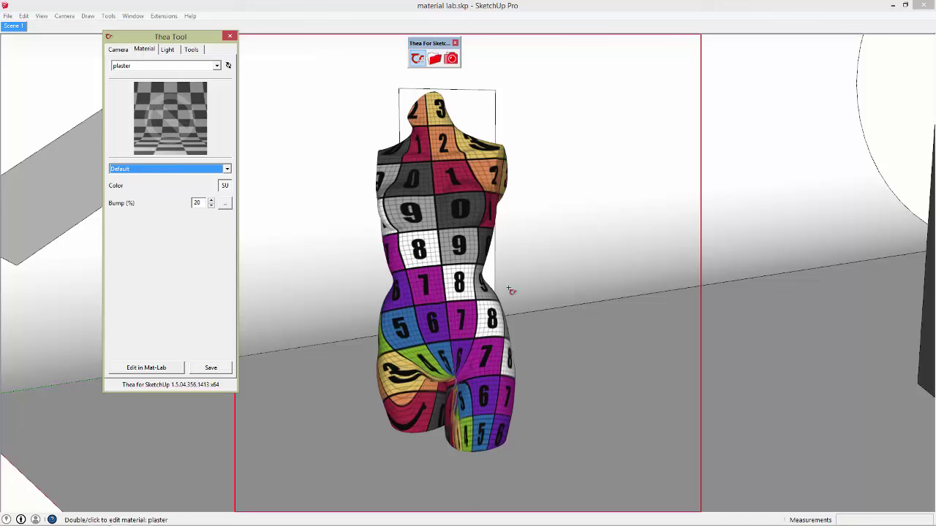
pyautogui.click(437, 115)
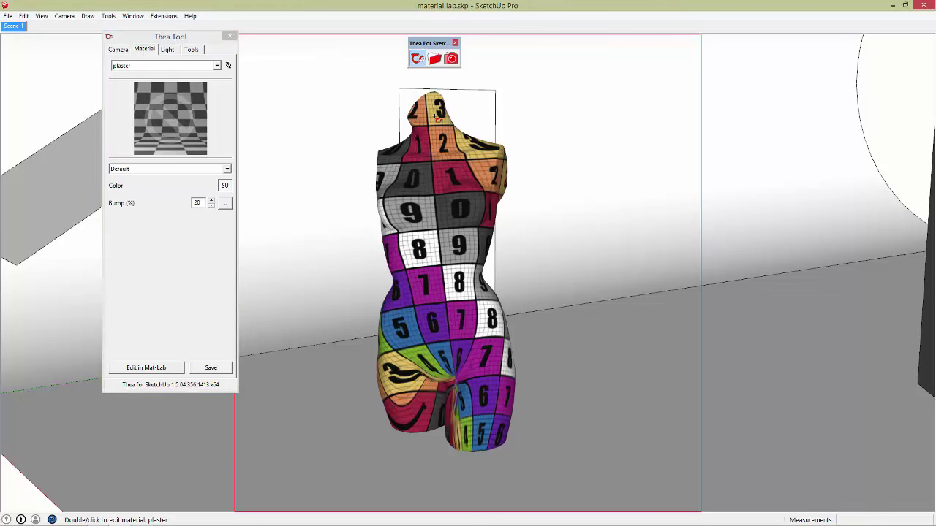
pyautogui.click(189, 172)
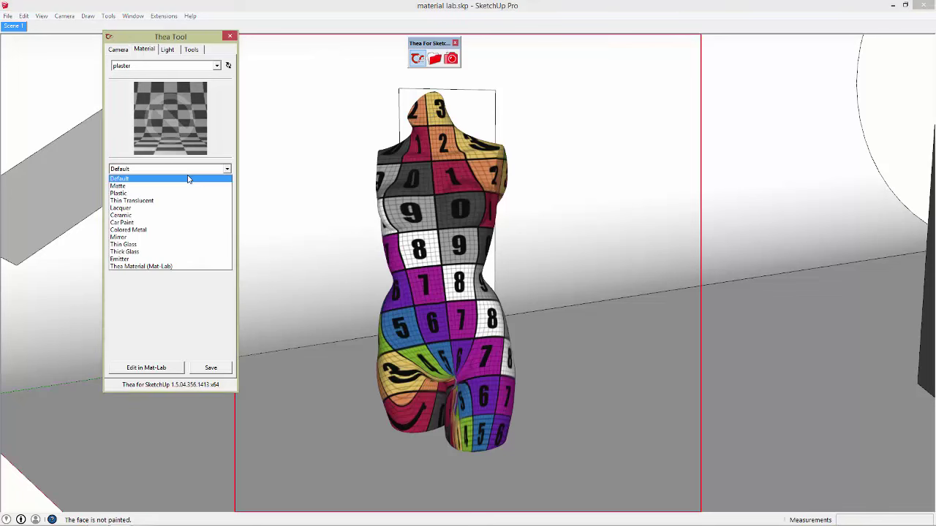
pyautogui.click(133, 195)
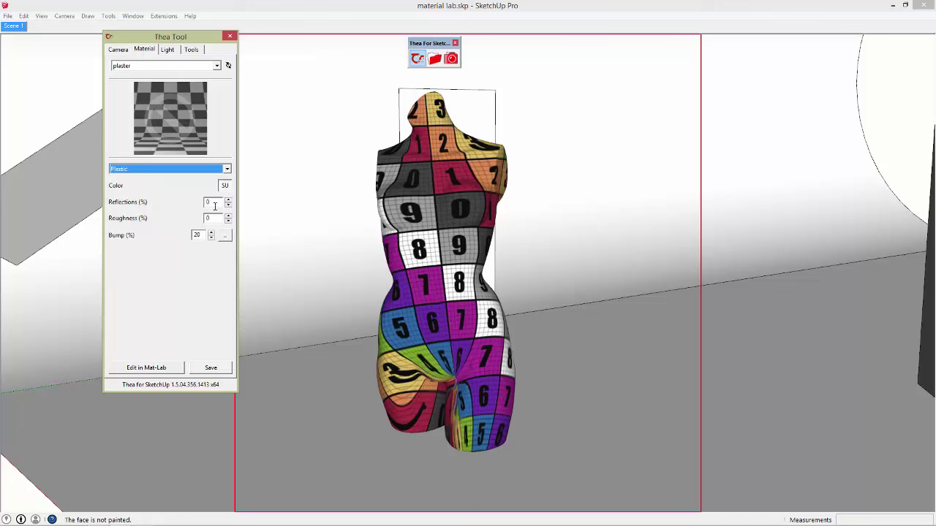
# Open Thea Render with Interactive enabled, dock SketchUp to the left half, and start rendering
pyautogui.click(451, 58)
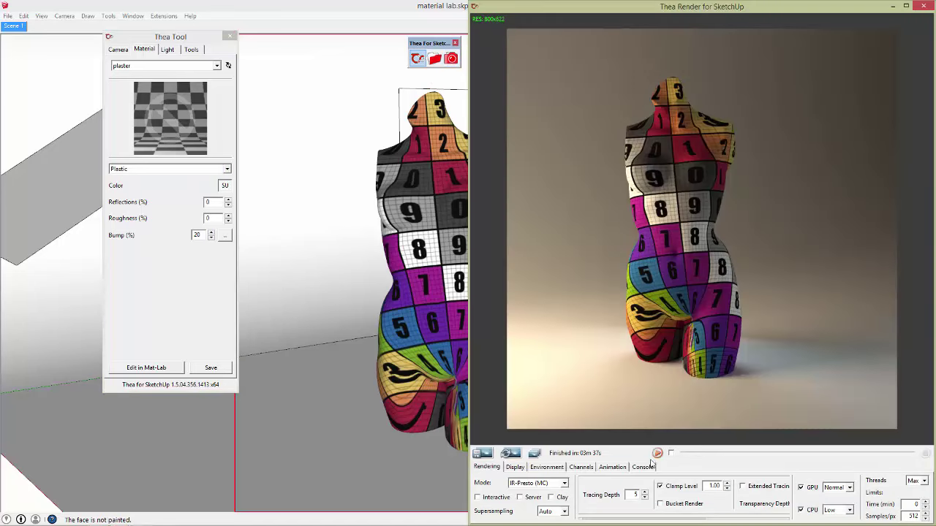
pyautogui.click(503, 498)
pyautogui.press('super+Left')
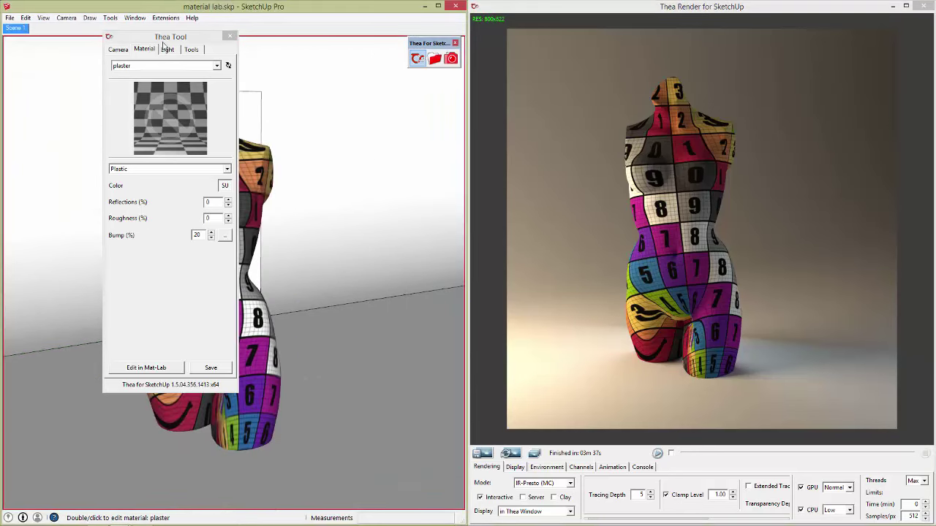
pyautogui.click(657, 453)
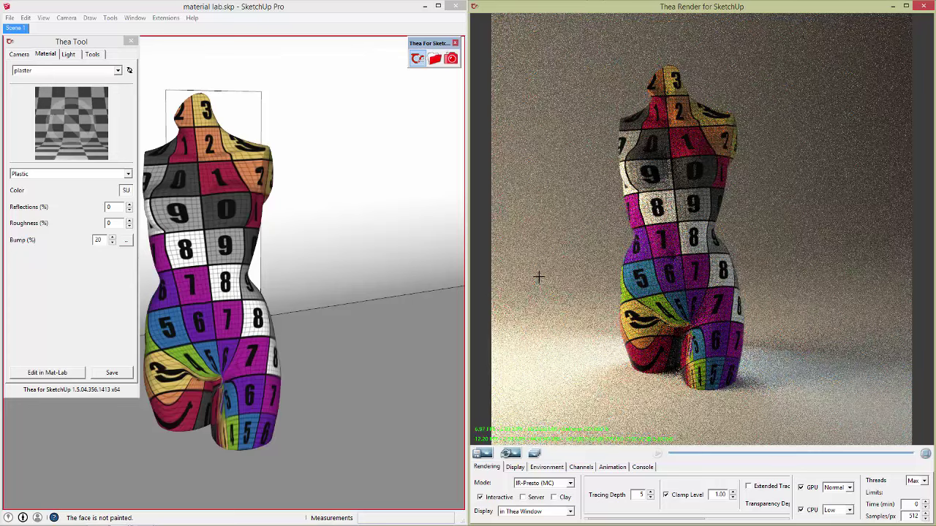
# Set the plaster material's Reflections to 100% and Roughness to 30%
pyautogui.click(216, 170)
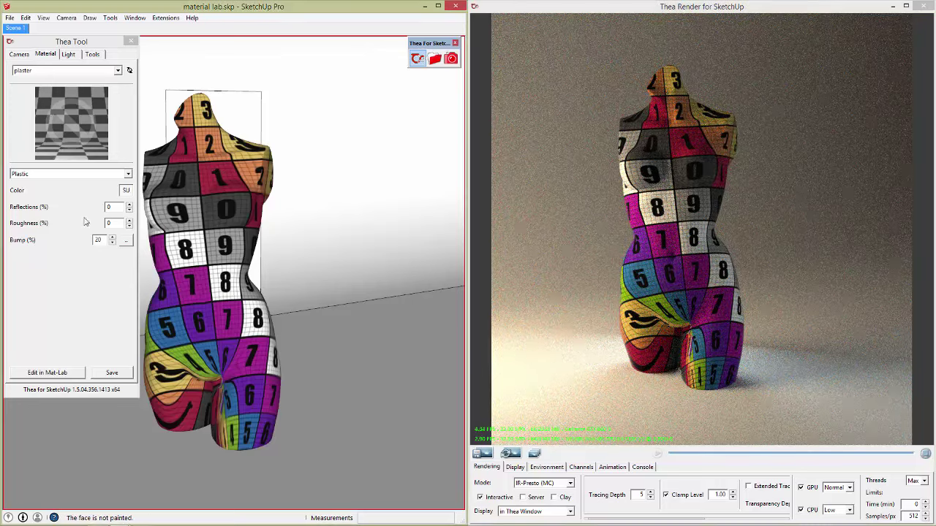
pyautogui.click(120, 210)
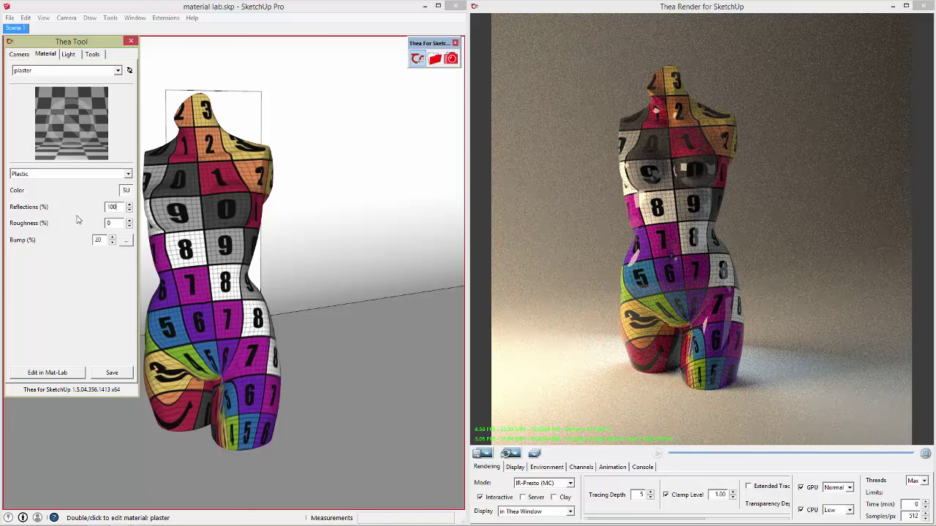
pyautogui.press('Tab')
pyautogui.click(126, 205)
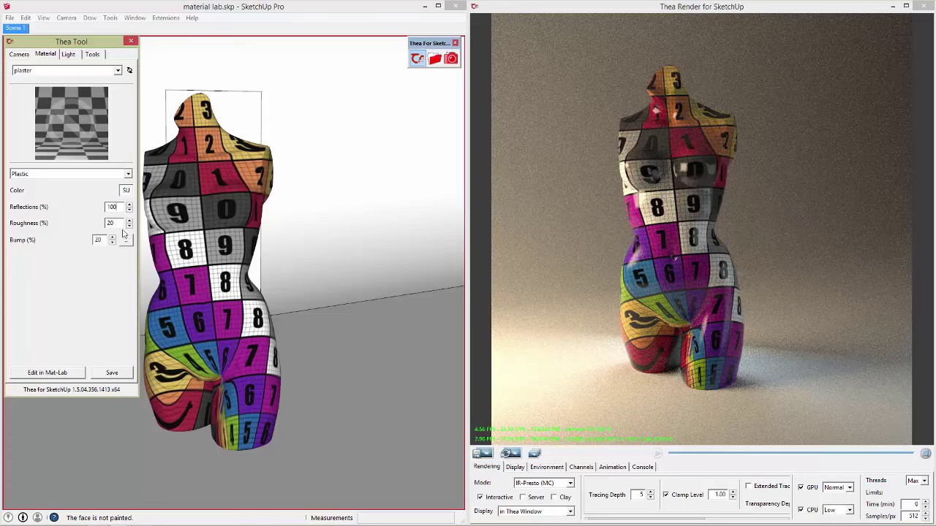
pyautogui.moveTo(115, 223); pyautogui.dragTo(42, 227)
pyautogui.press('Return')
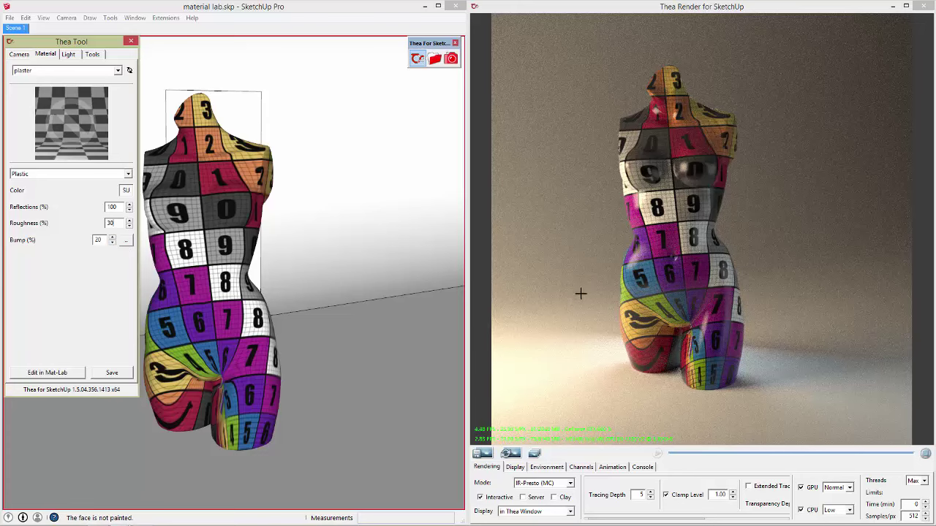
# Use the SketchUp texture as the bump map with a bump strength of 100
pyautogui.click(126, 239)
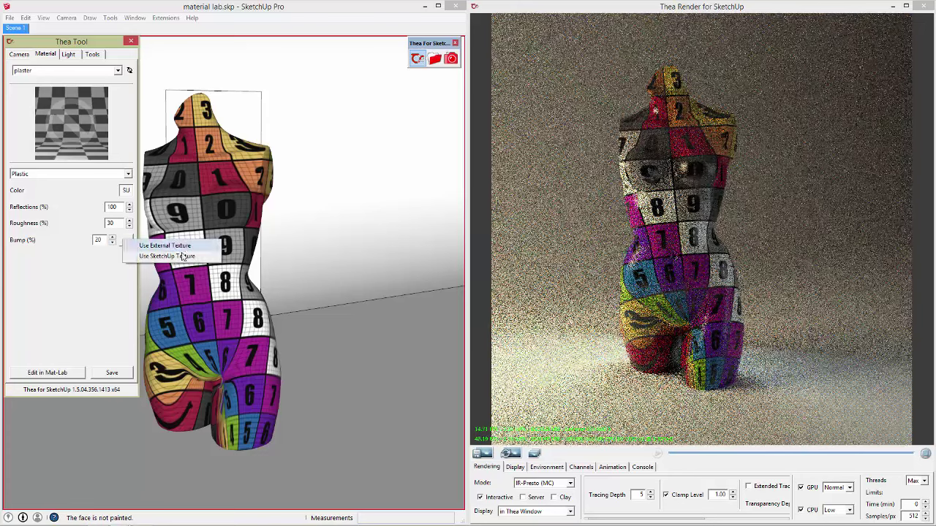
pyautogui.click(176, 256)
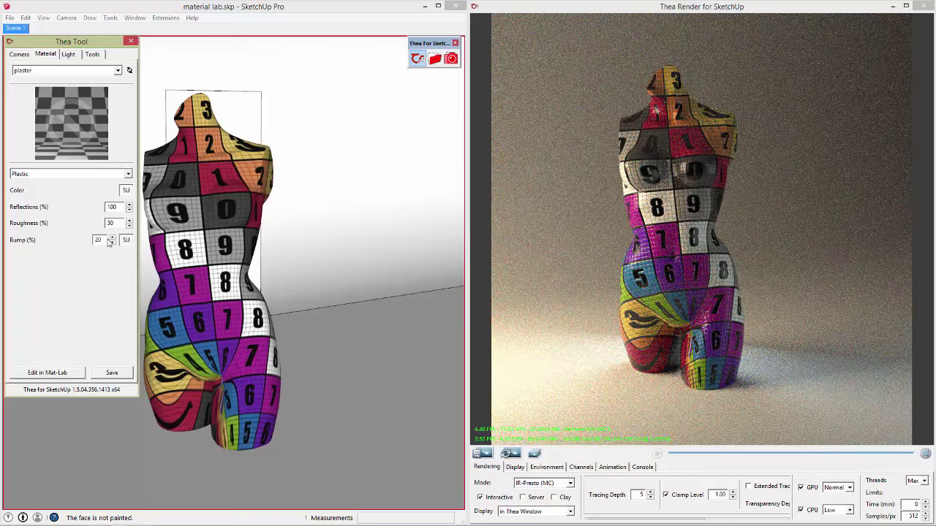
pyautogui.moveTo(100, 240); pyautogui.dragTo(13, 239)
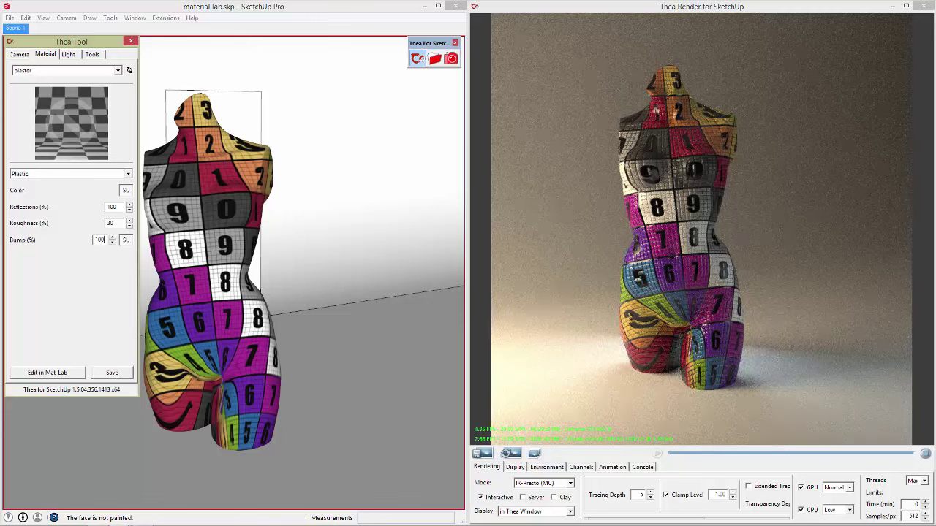
pyautogui.press('Return')
# Switch the plaster material type to Default and remove the SketchUp texture from the bump
pyautogui.doubleClick(111, 207)
pyautogui.press('Tab')
pyautogui.doubleClick(104, 239)
pyautogui.click(33, 175)
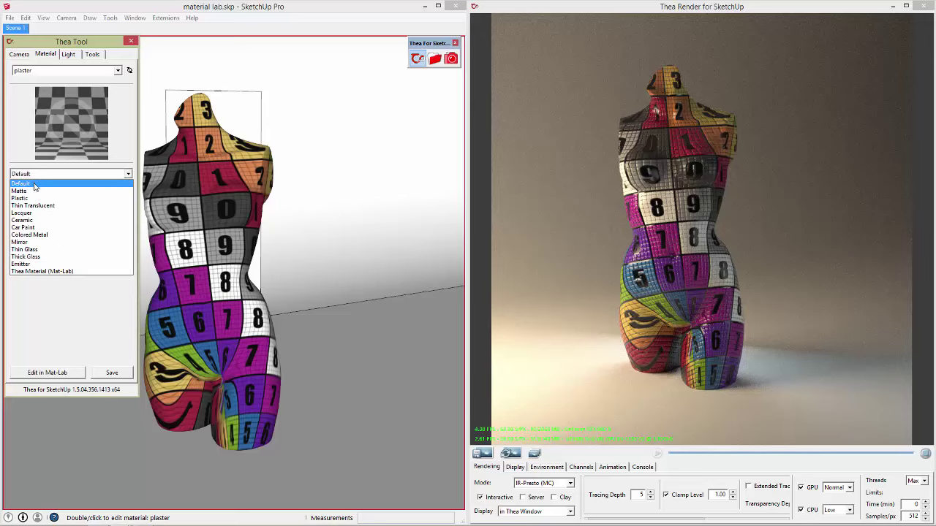
pyautogui.click(33, 181)
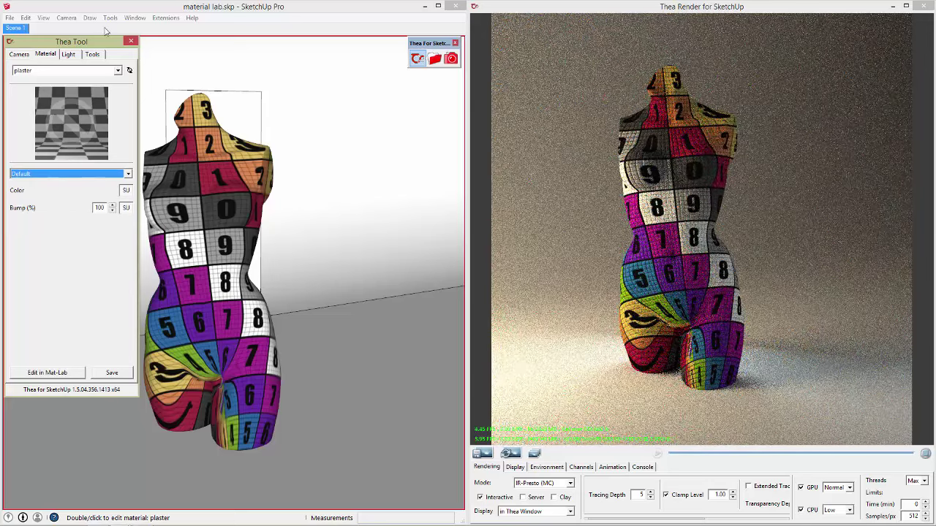
pyautogui.click(126, 209)
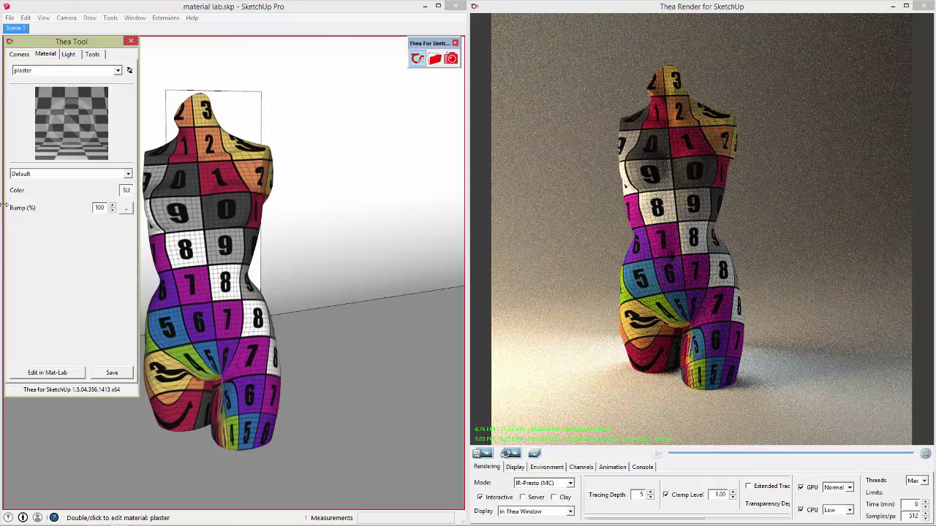
pyautogui.click(59, 175)
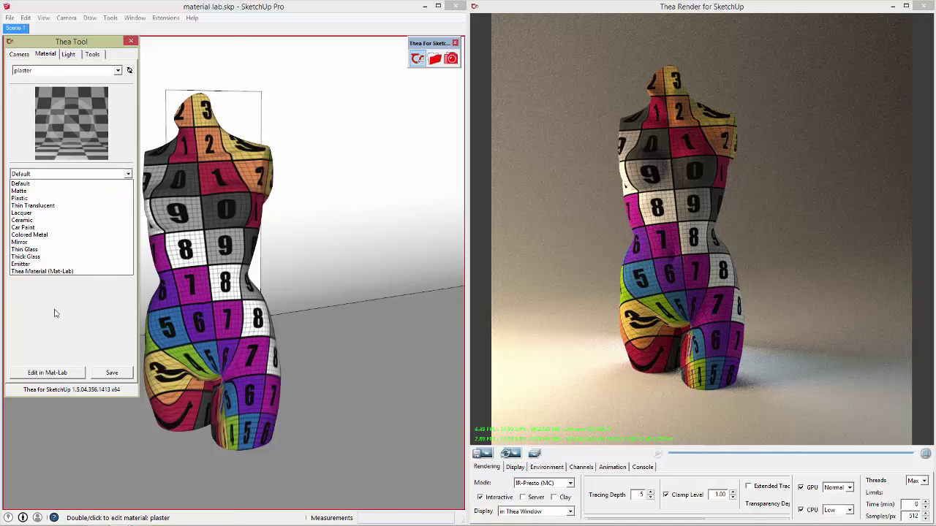
pyautogui.click(74, 334)
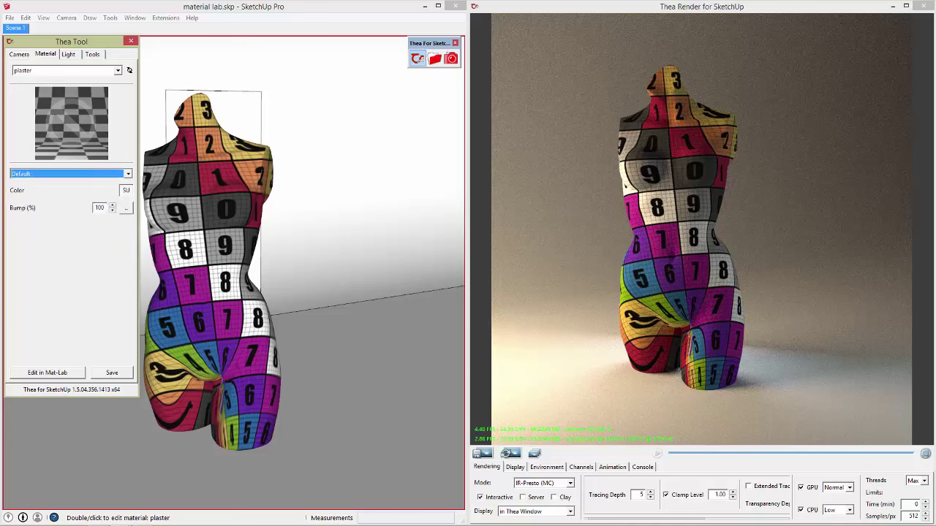
pyautogui.click(189, 185)
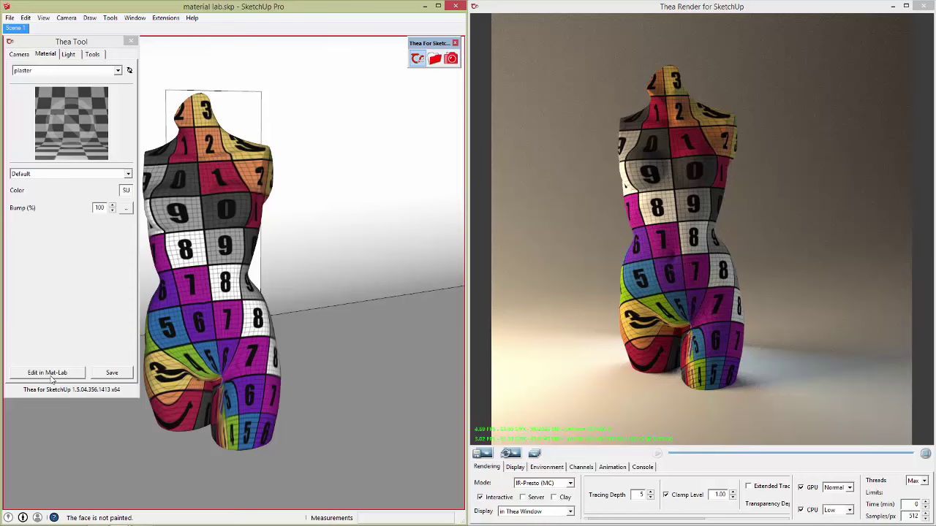
# Open plaster in Thea Material Lab, then close its Material Lab, Texture Lab and Textures panels
pyautogui.click(52, 376)
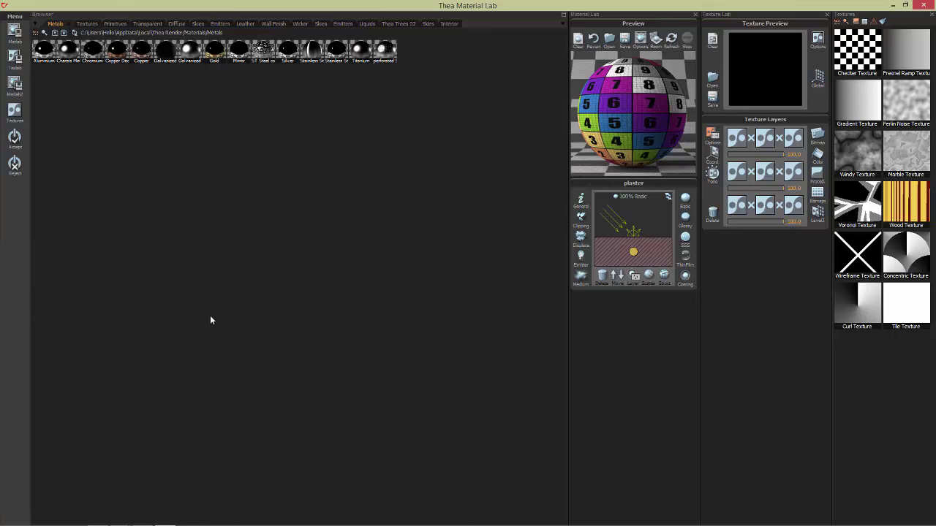
pyautogui.click(695, 14)
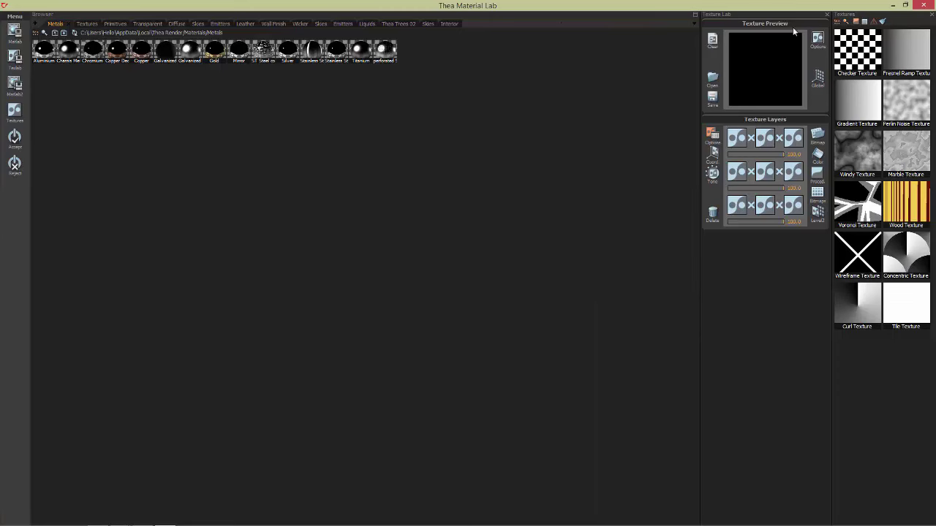
pyautogui.click(827, 14)
pyautogui.click(931, 14)
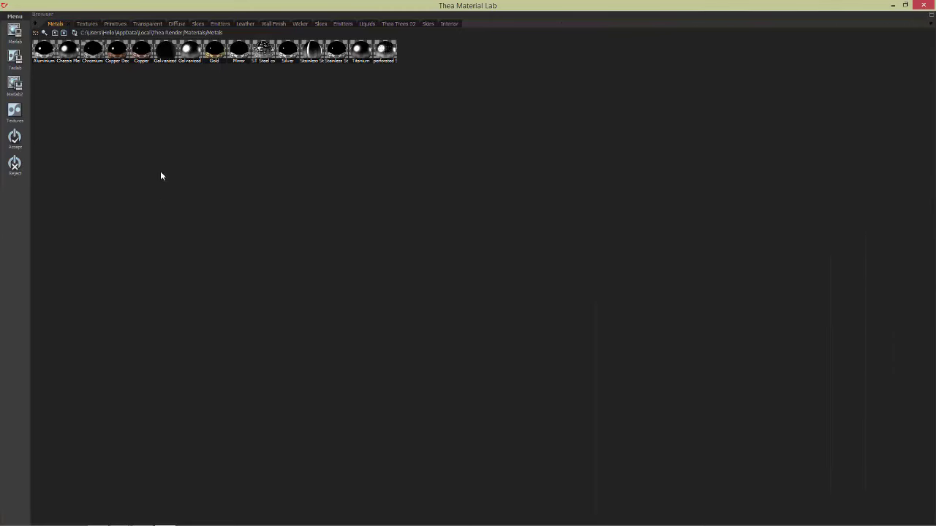
# Reopen the Material Lab, Texture Lab and Textures panels, closing the extra Material Lab 2
pyautogui.click(15, 33)
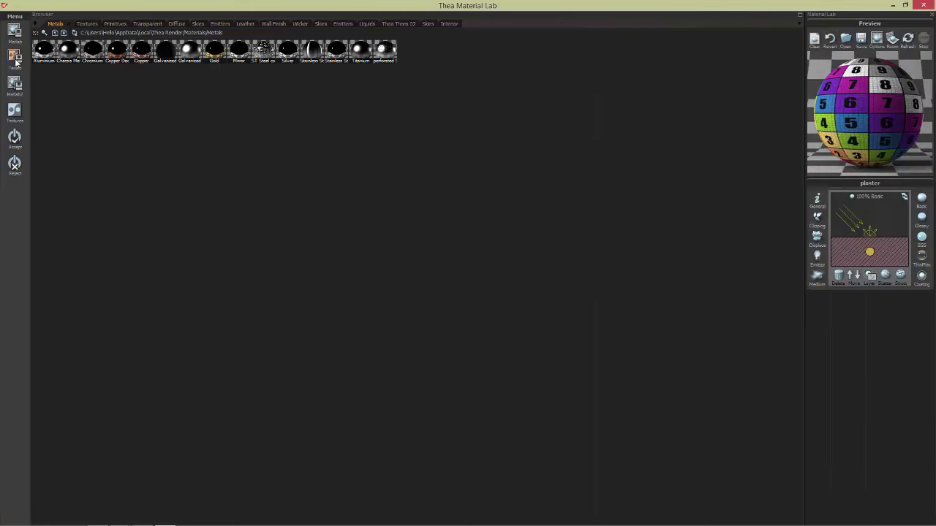
pyautogui.click(16, 59)
pyautogui.click(15, 84)
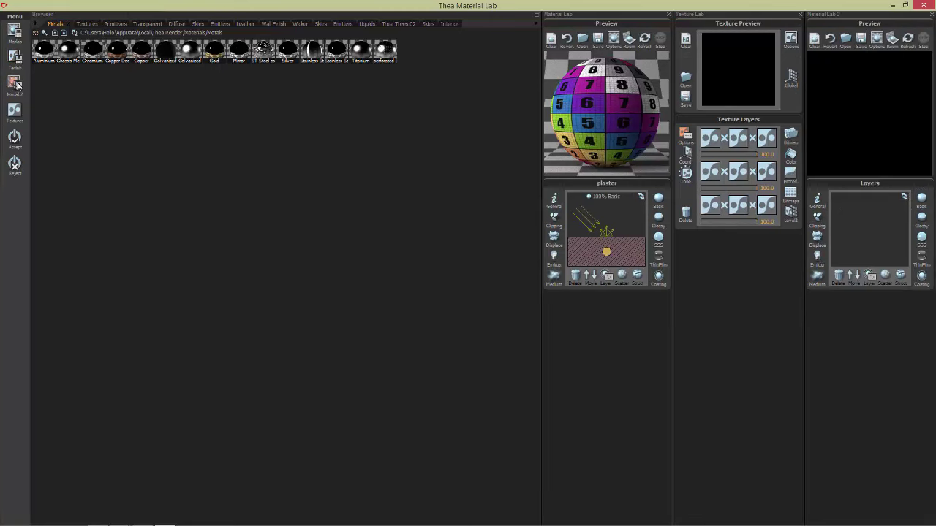
pyautogui.click(15, 111)
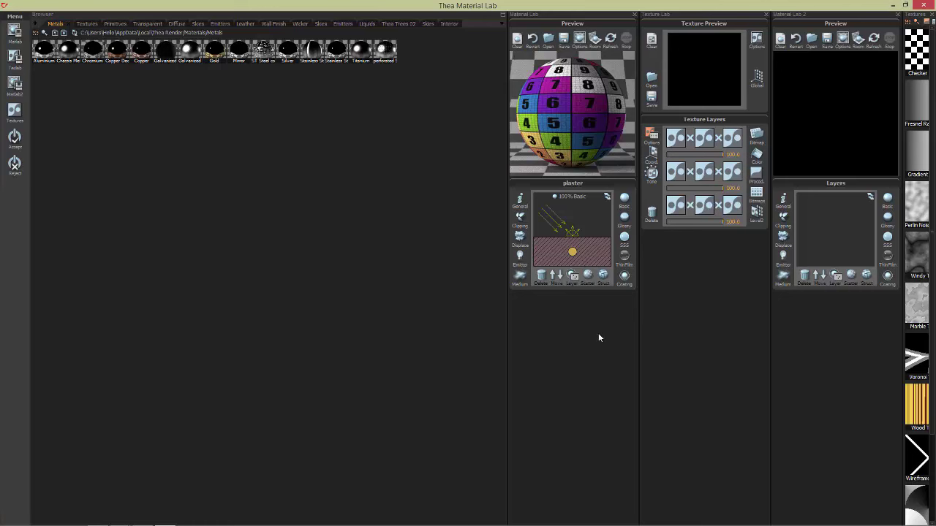
pyautogui.click(897, 15)
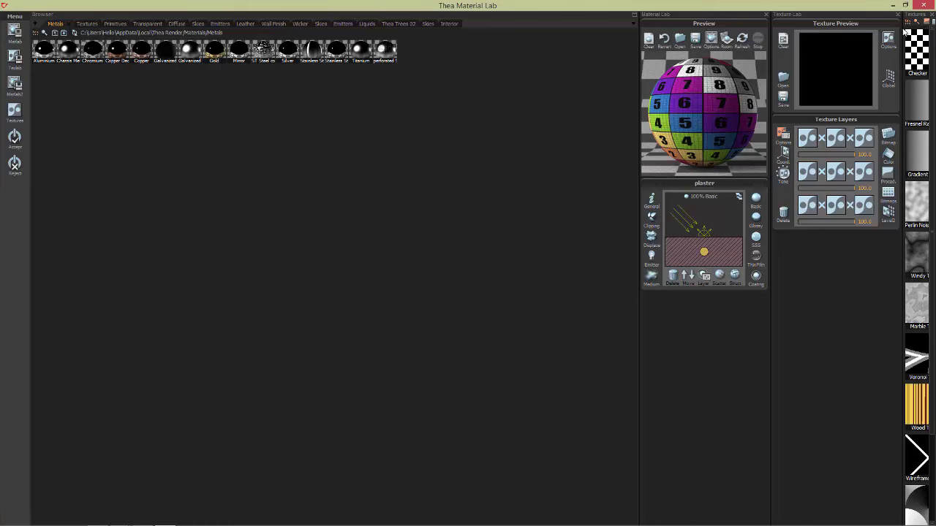
# Widen the Textures panel and browse Textures, Primitives, Transparent, Emitters, Leather and Wicker
pyautogui.moveTo(903, 35); pyautogui.dragTo(835, 35)
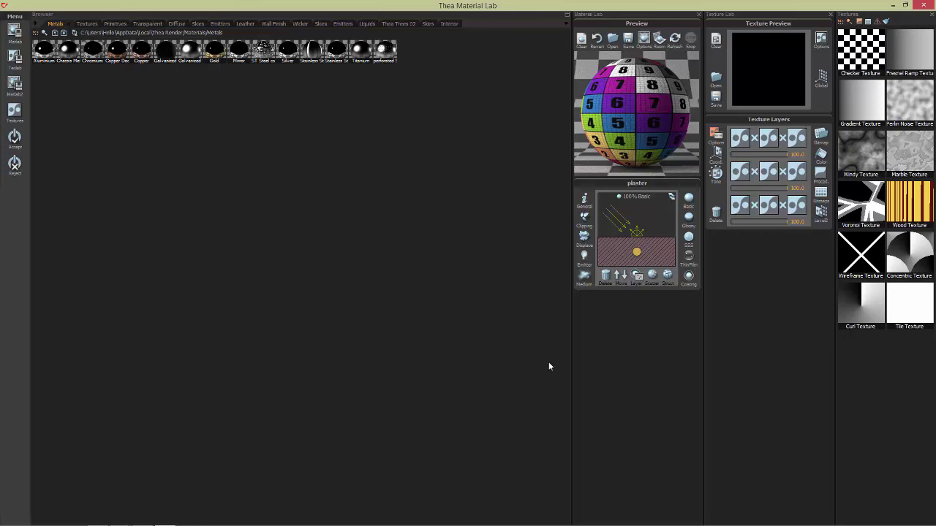
pyautogui.click(87, 24)
pyautogui.click(116, 25)
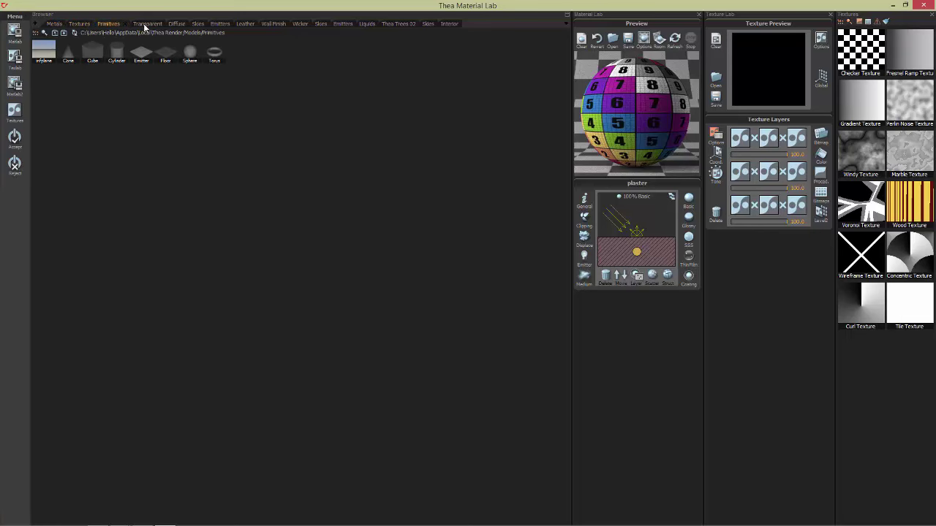
pyautogui.click(146, 24)
pyautogui.click(211, 25)
pyautogui.click(240, 24)
pyautogui.click(295, 24)
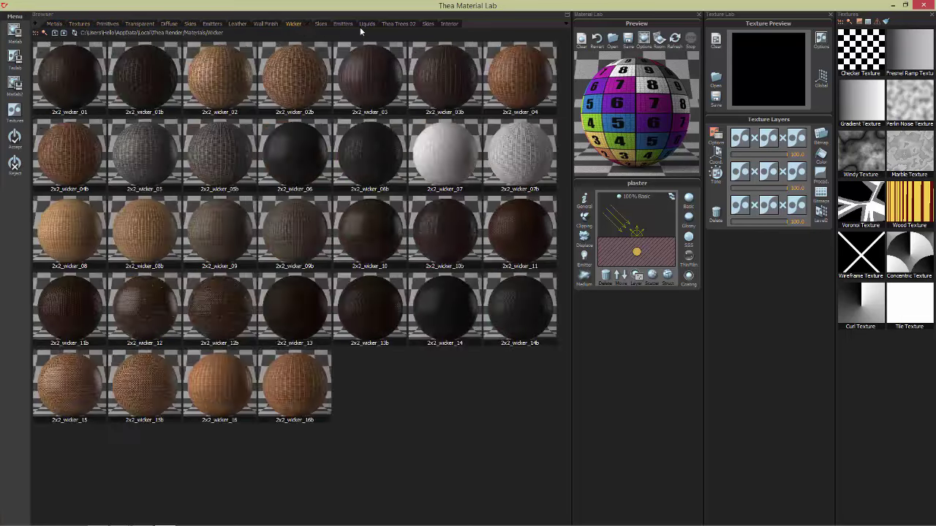
# Browse Liquids, Thea Trees 02 and Emitters categories, returning to Wicker
pyautogui.click(361, 27)
pyautogui.click(408, 25)
pyautogui.click(345, 26)
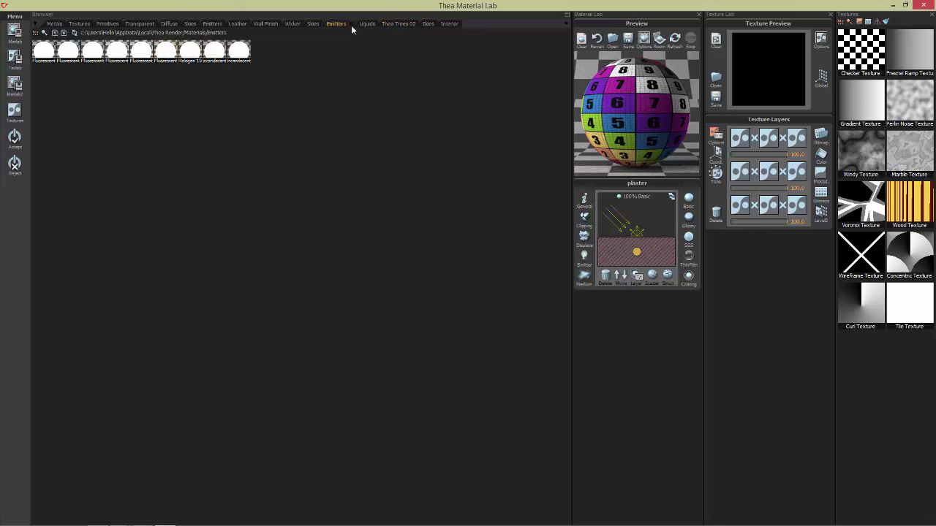
pyautogui.click(355, 25)
pyautogui.click(311, 24)
pyautogui.click(295, 24)
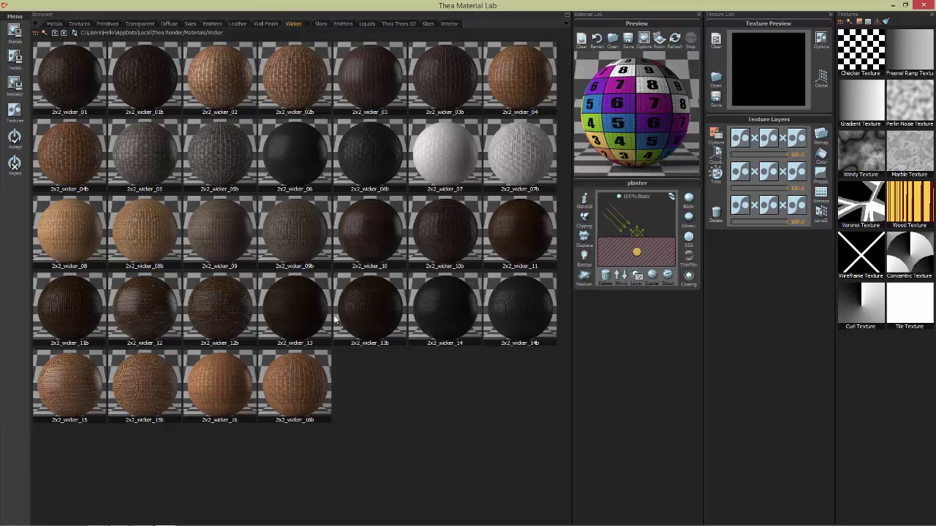
# Check the folder list without choosing one, then cycle thumbnails from tiny to large
pyautogui.click(35, 24)
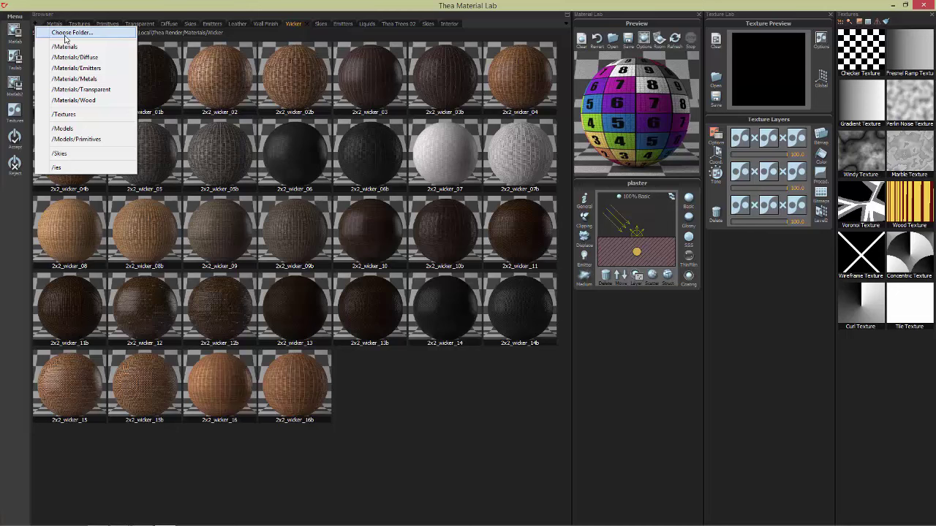
pyautogui.click(441, 399)
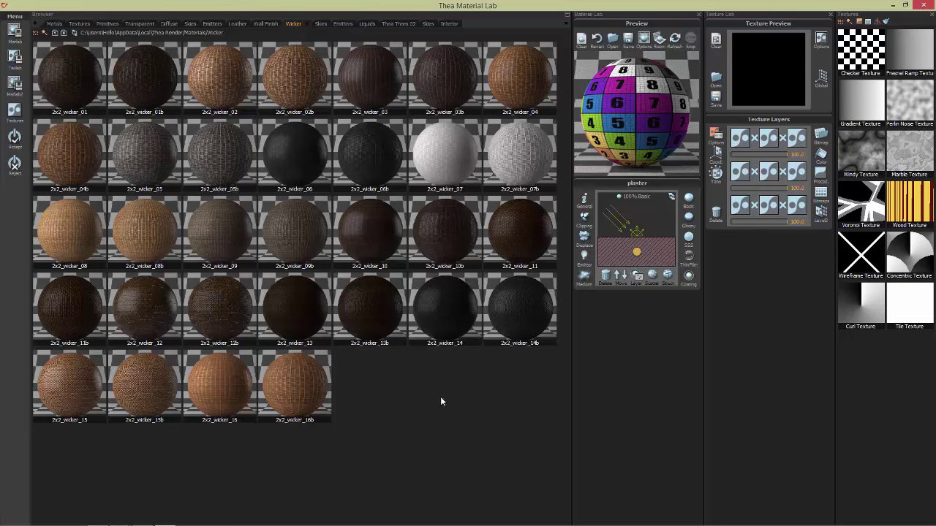
pyautogui.click(45, 34)
pyautogui.click(45, 33)
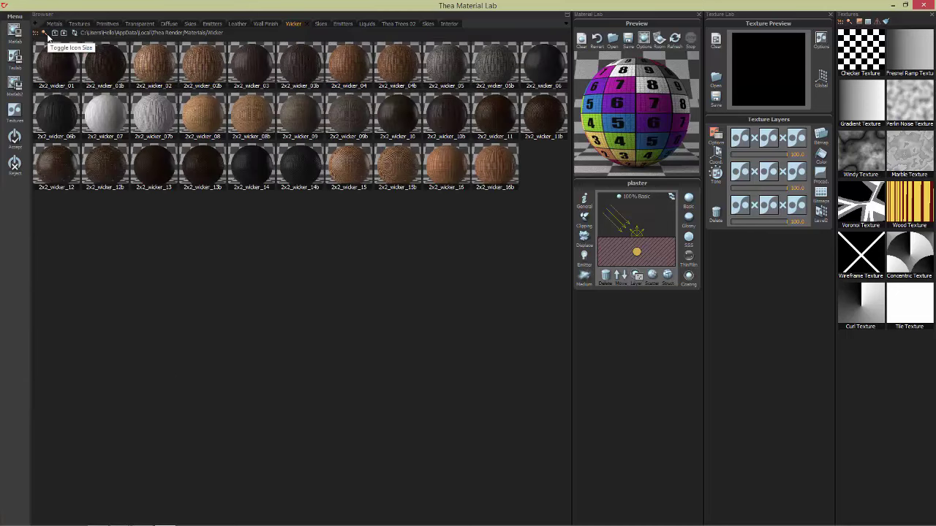
pyautogui.click(46, 33)
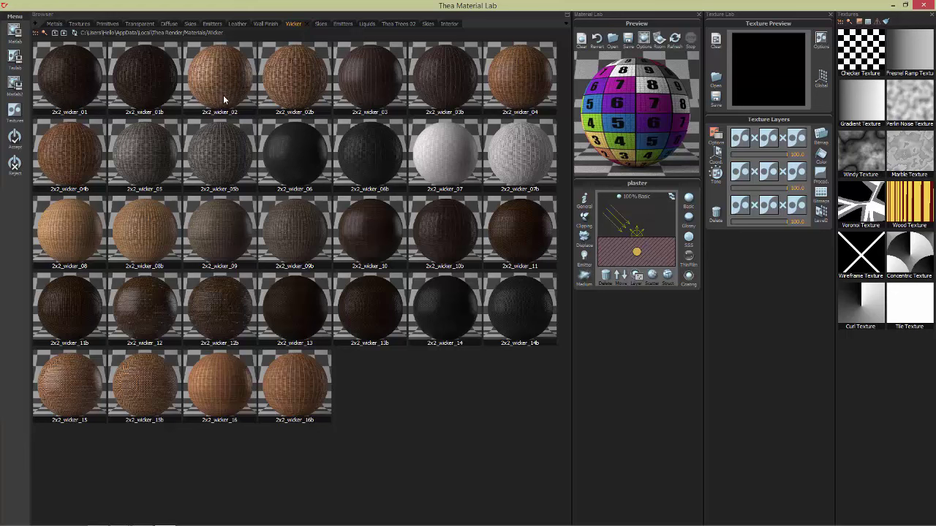
# Browse Primitives, Skies, Liquids, Thea Trees 02 and Interior, ending on Transparent glass
pyautogui.click(107, 24)
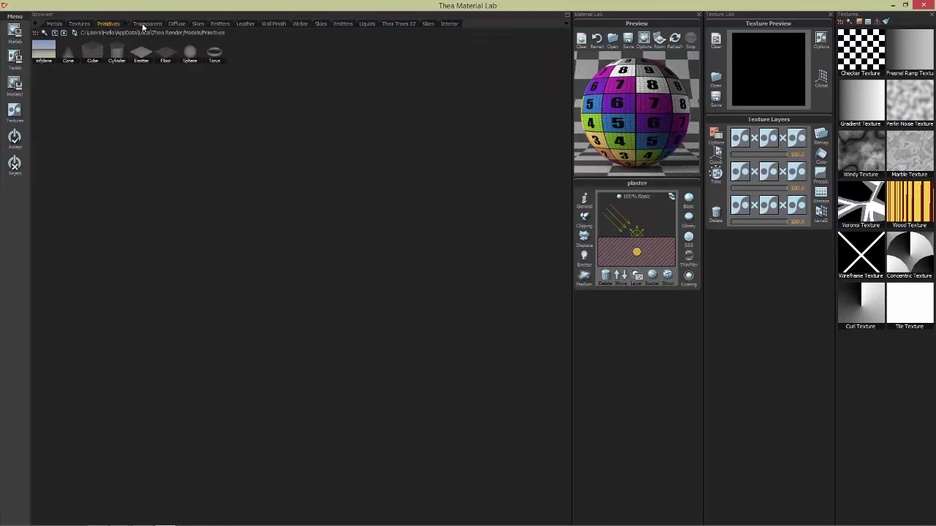
pyautogui.click(140, 25)
pyautogui.click(196, 24)
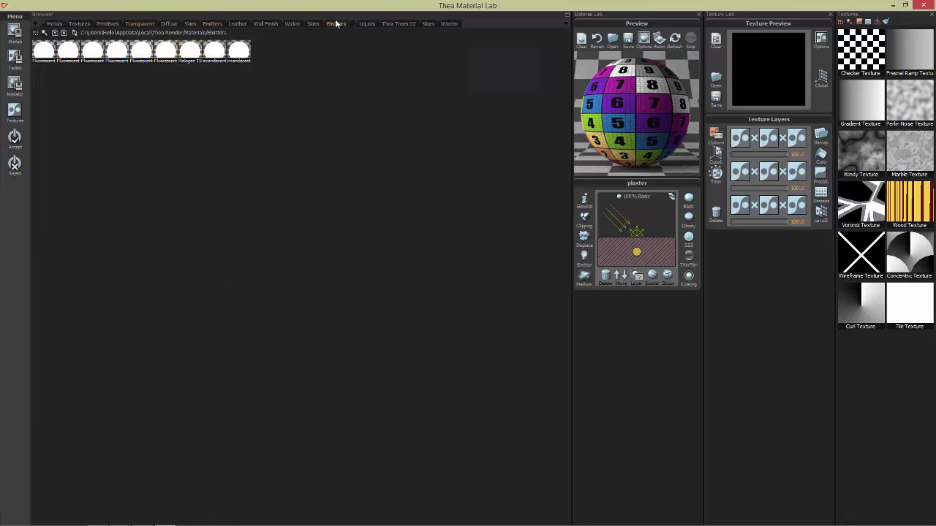
pyautogui.click(364, 24)
pyautogui.click(387, 24)
pyautogui.click(430, 24)
pyautogui.click(448, 24)
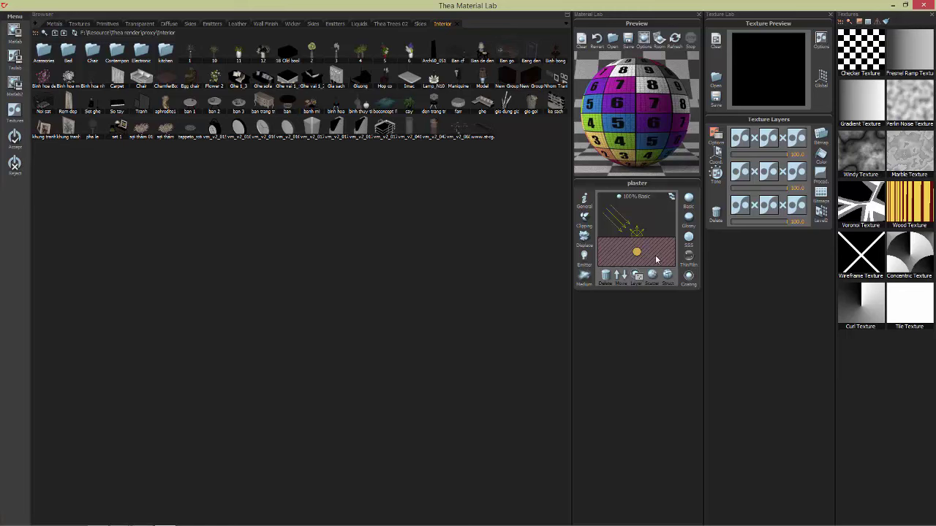
pyautogui.click(108, 23)
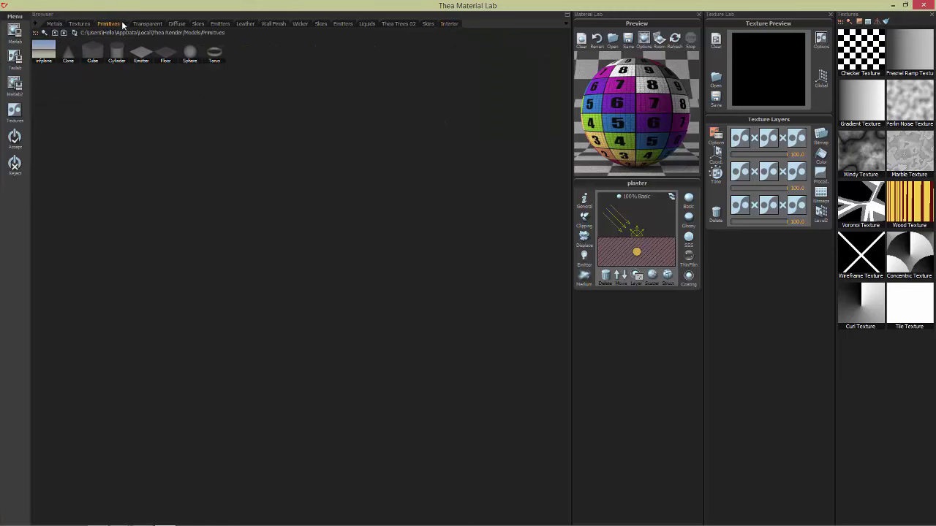
pyautogui.click(139, 24)
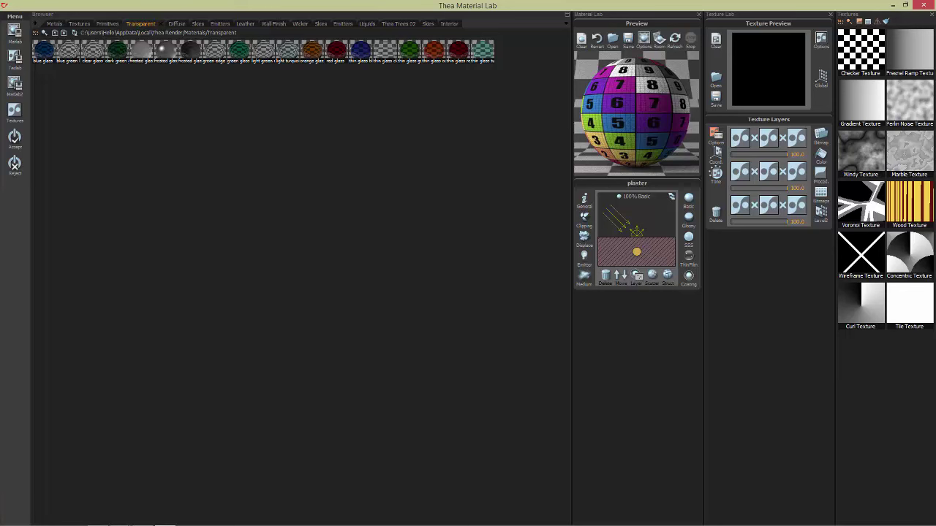
# Preview the leather materials 4x4_leather_12, black 1x1_leather_16 and white 2x2_leather_04 on the sample sphere
pyautogui.click(240, 26)
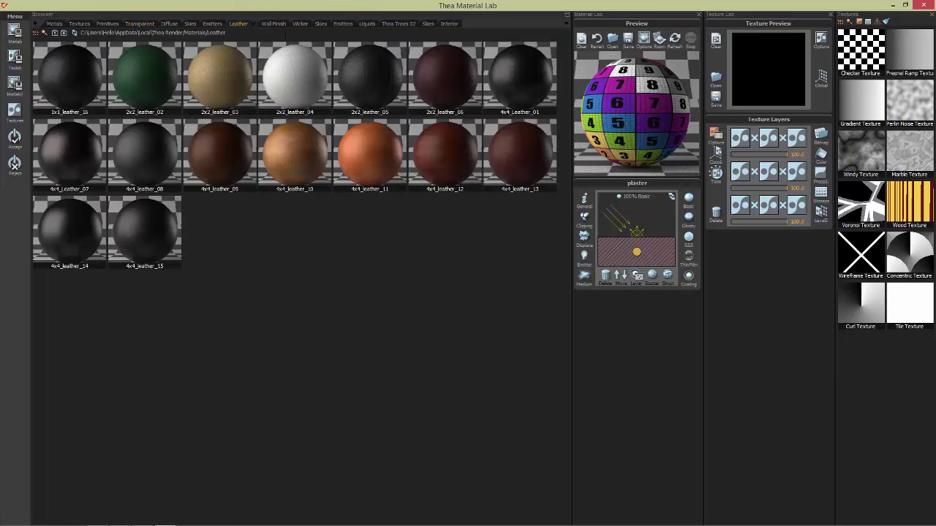
pyautogui.moveTo(483, 167); pyautogui.dragTo(618, 119)
pyautogui.moveTo(508, 175); pyautogui.dragTo(619, 112)
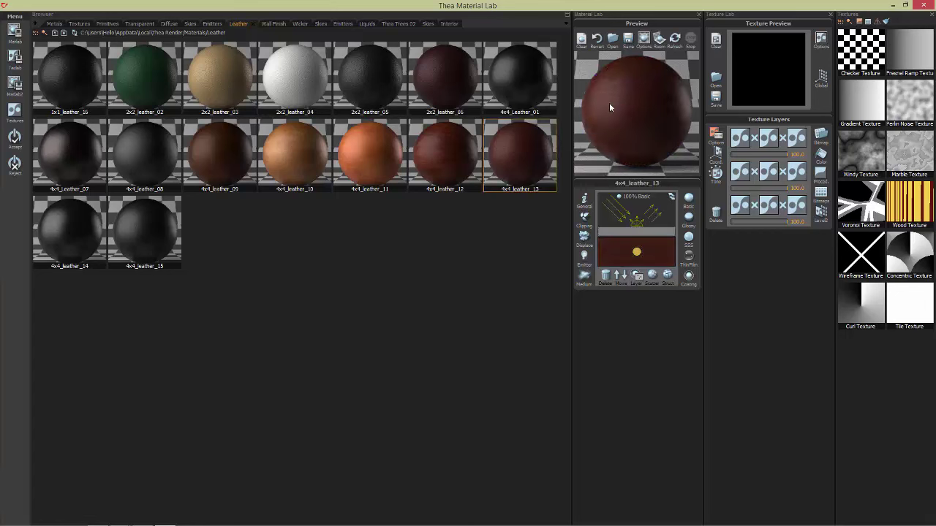
pyautogui.moveTo(85, 95); pyautogui.dragTo(645, 97)
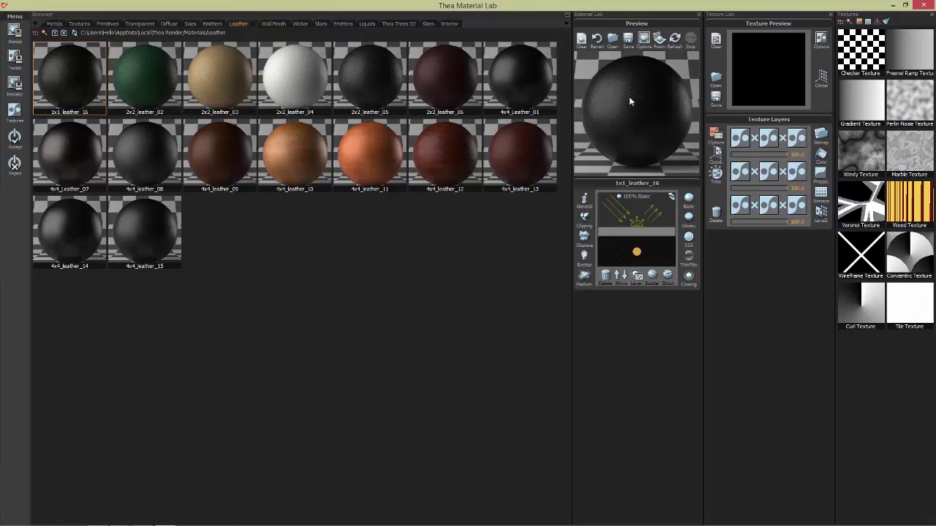
pyautogui.moveTo(305, 94); pyautogui.dragTo(647, 105)
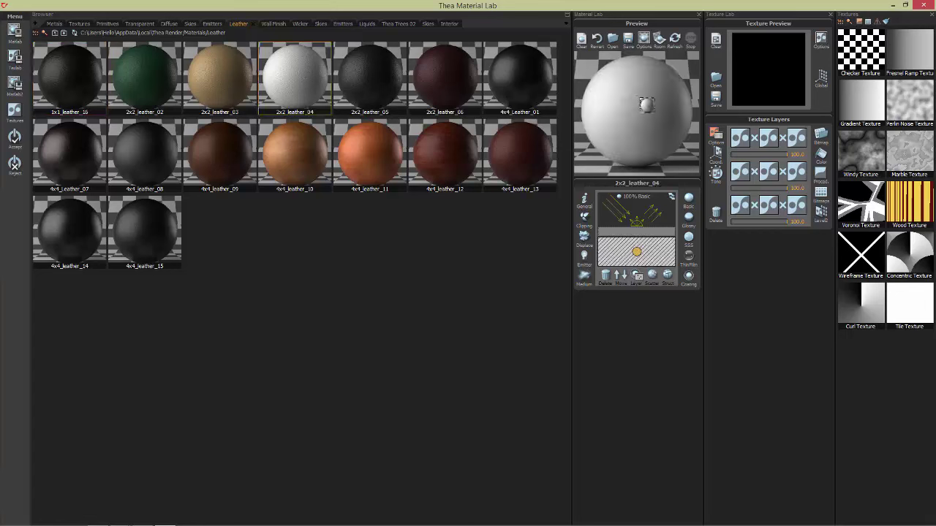
# Browse the Liquids, Emitters and Skies categories, then preview the 2x2_wicker_02b material
pyautogui.click(361, 24)
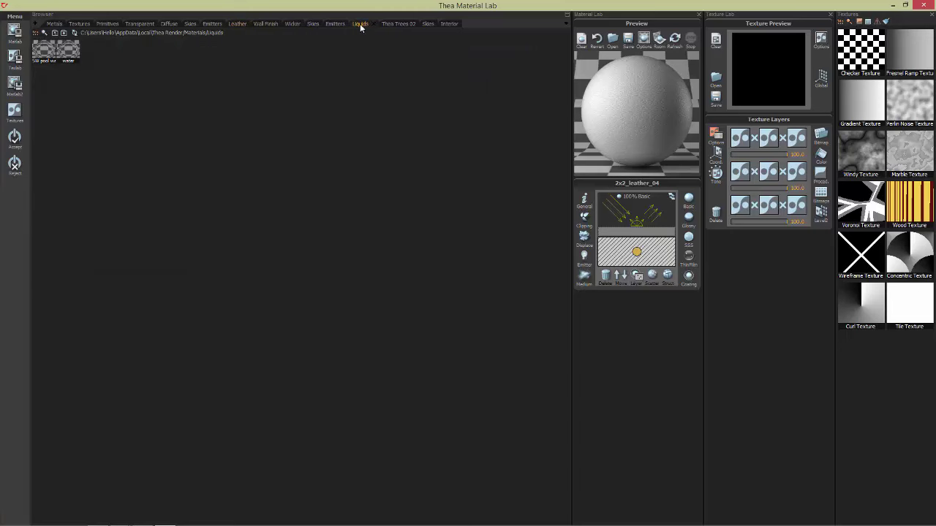
pyautogui.click(329, 24)
pyautogui.click(313, 24)
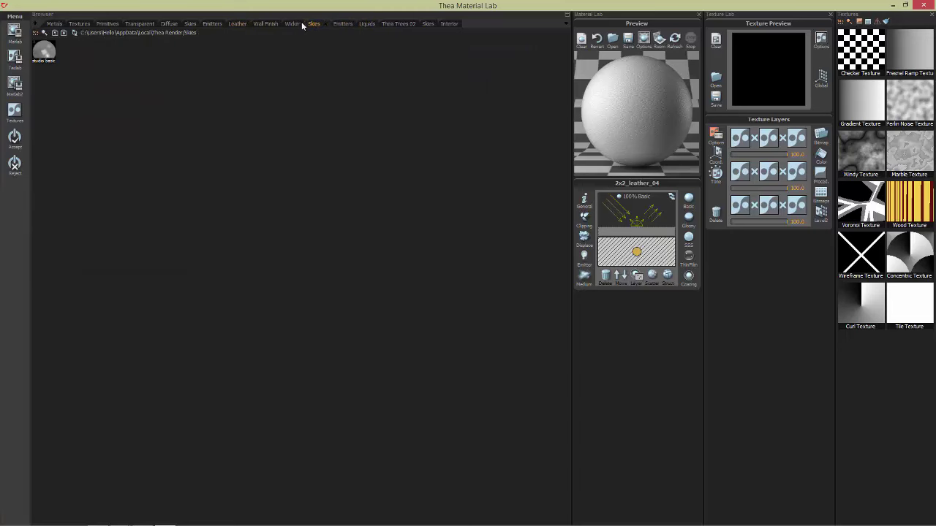
pyautogui.click(295, 24)
pyautogui.moveTo(362, 93); pyautogui.dragTo(691, 101)
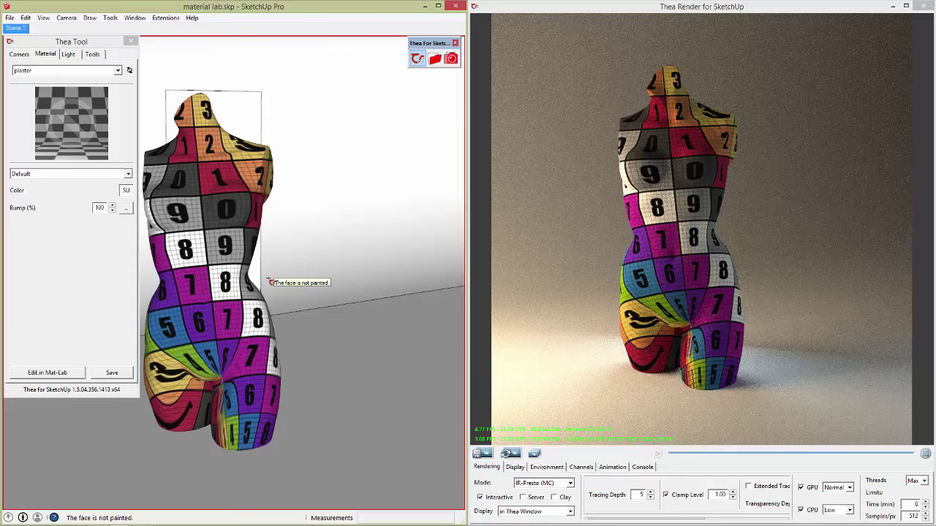
pyautogui.click(48, 373)
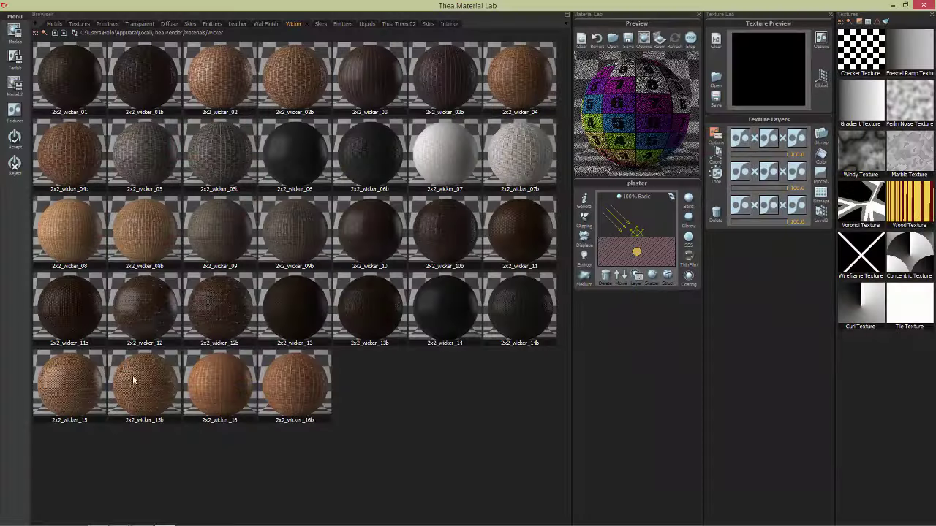